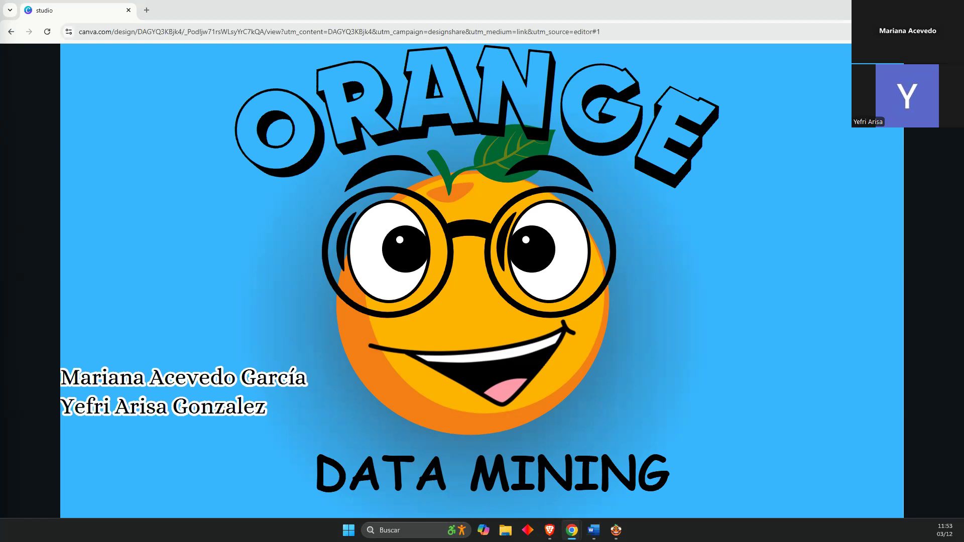
- Switch to Orange and inspect the File widget's source, browsing to the archive (2) folder that holds diabetes.csv without loading anything
key(alt+Tab)
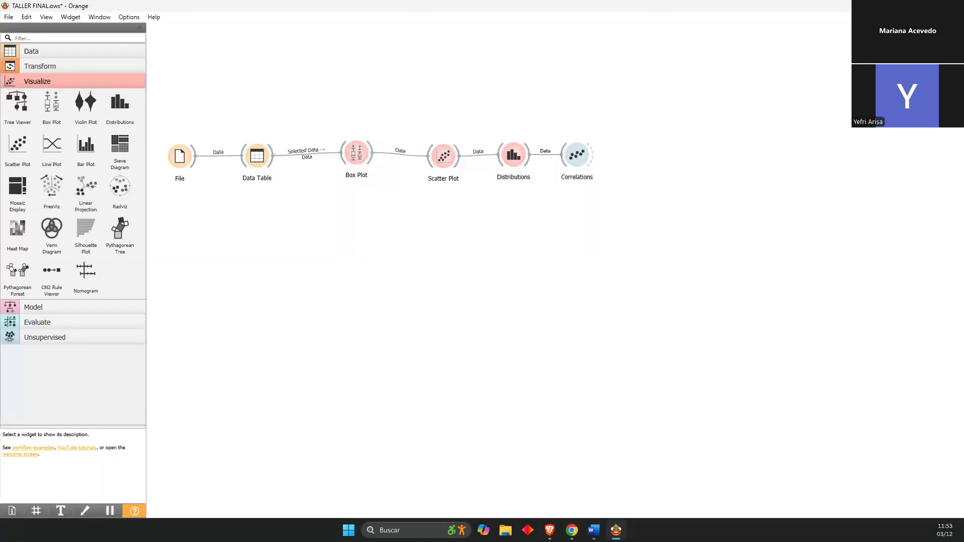
double_click(180, 157)
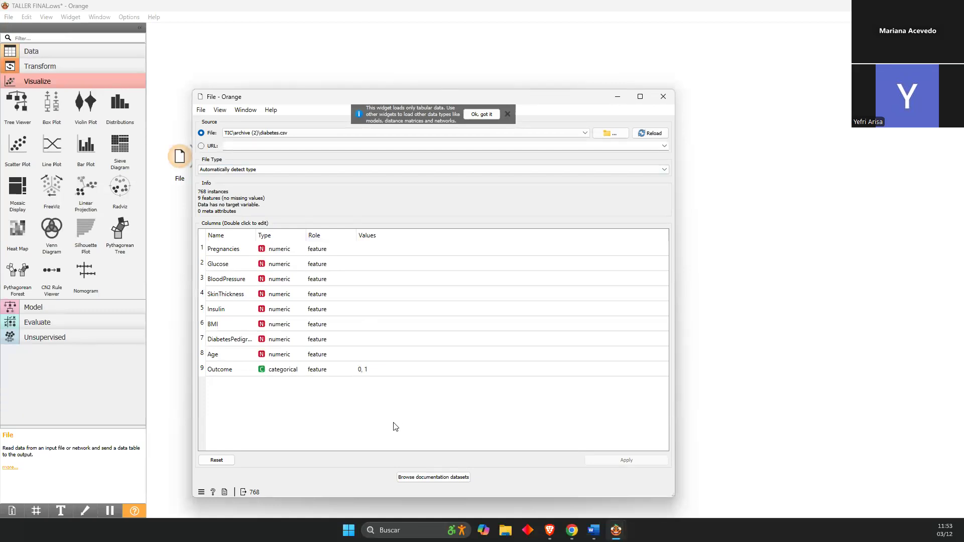
click(435, 478)
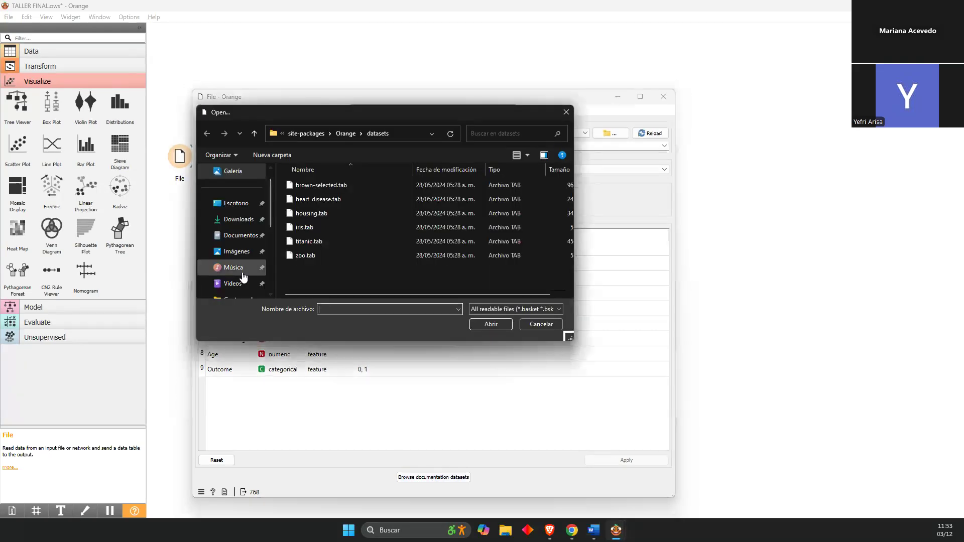
click(234, 182)
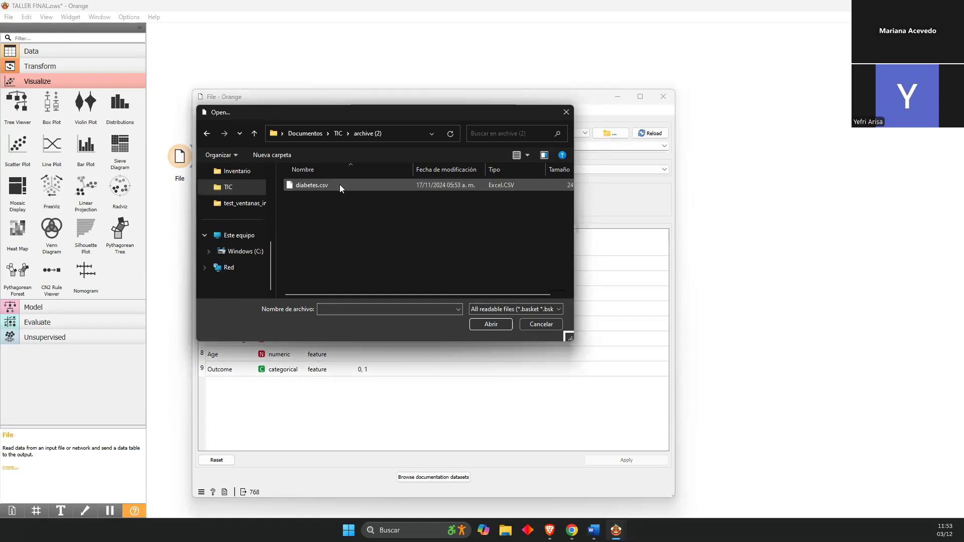
drag(425, 115, 631, 102)
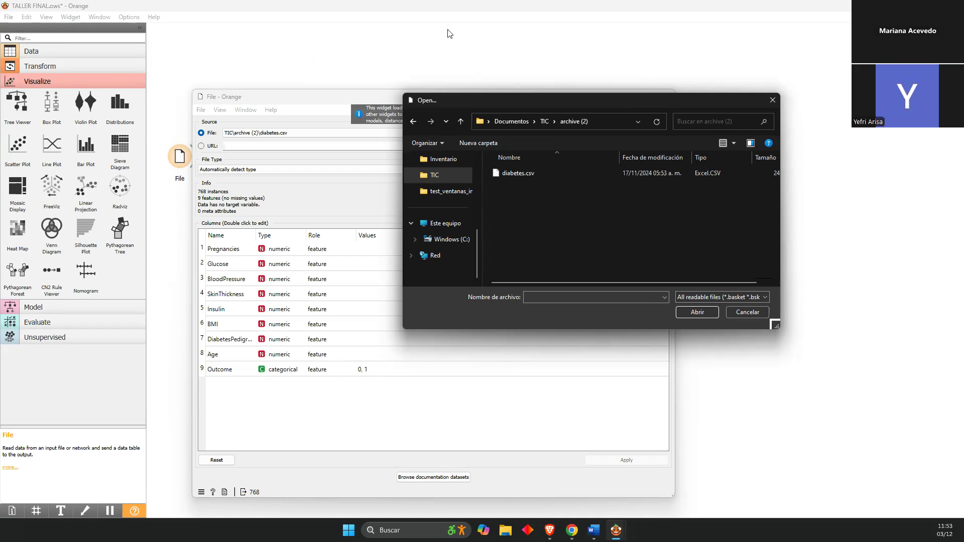
click(772, 100)
click(664, 96)
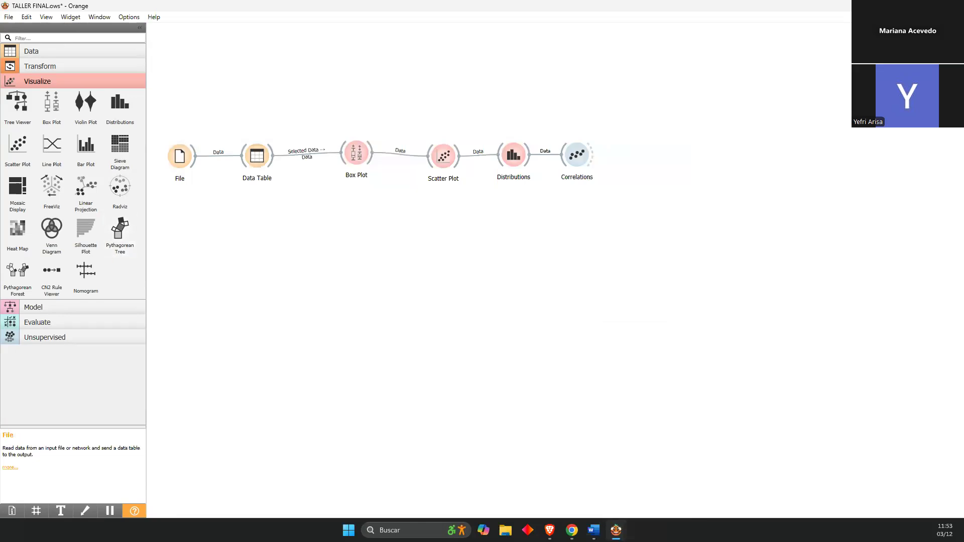
- Add trial File and Data Table widgets from the Data category beneath the workflow, and delete them
click(67, 49)
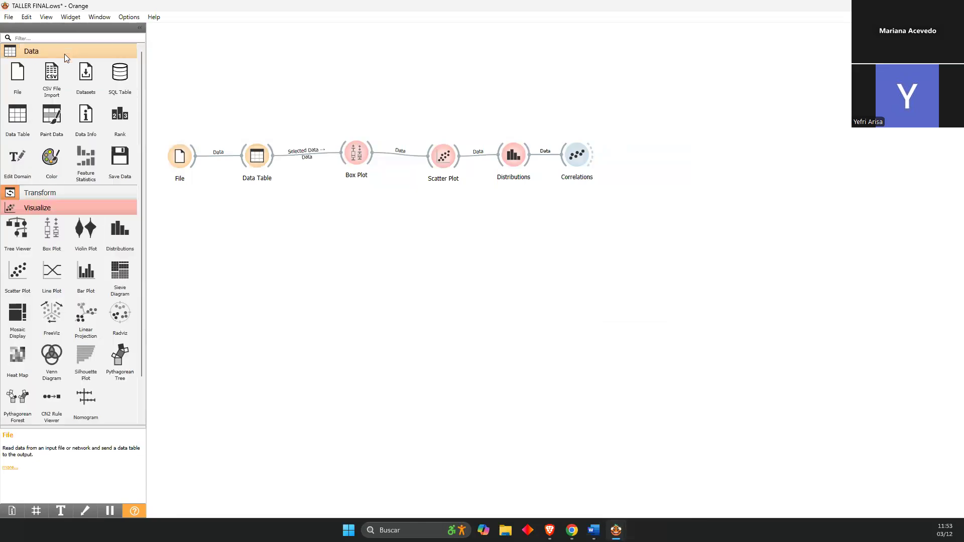
click(21, 207)
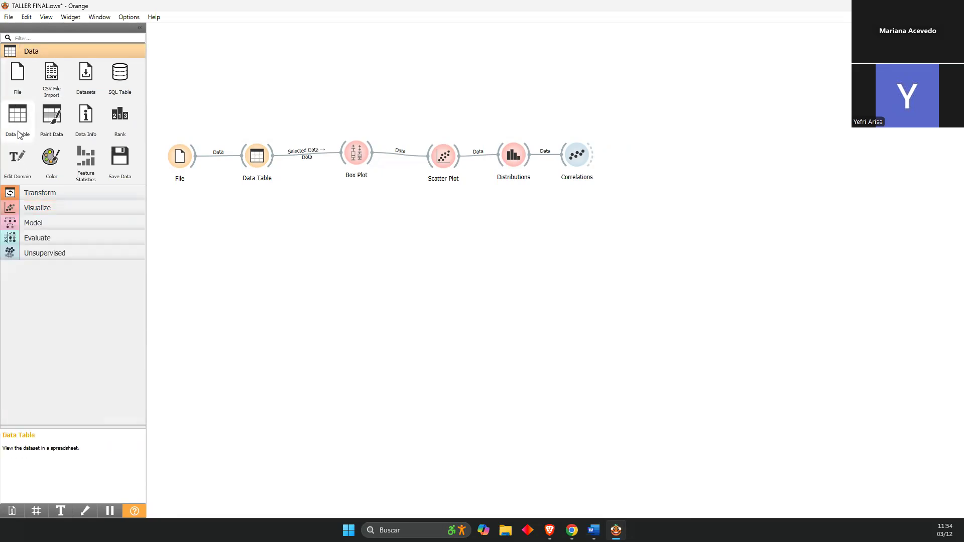
drag(17, 80, 169, 204)
drag(31, 117, 223, 199)
drag(267, 263, 168, 209)
key(Delete)
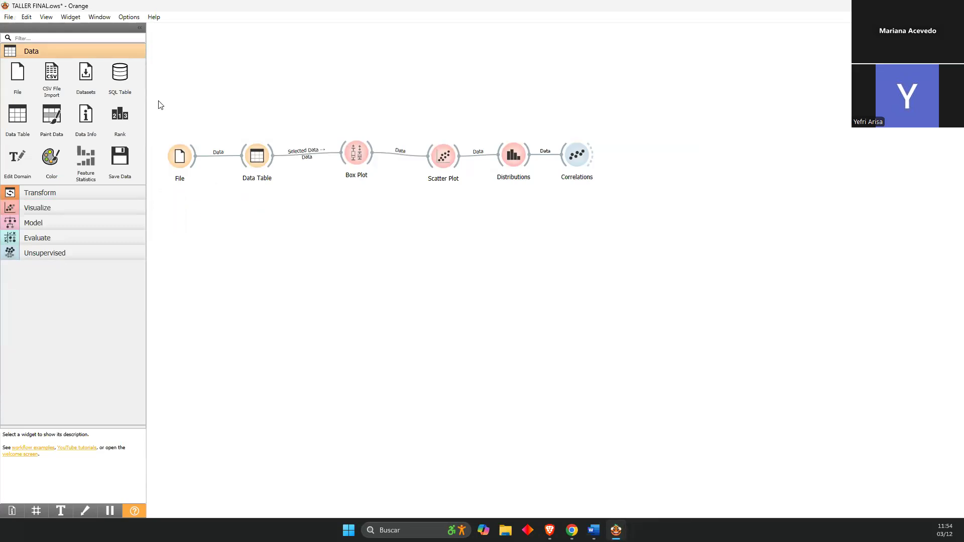
- Browse the widgets available in the Visualize and Unsupervised categories, collapsing each category after viewing
click(74, 48)
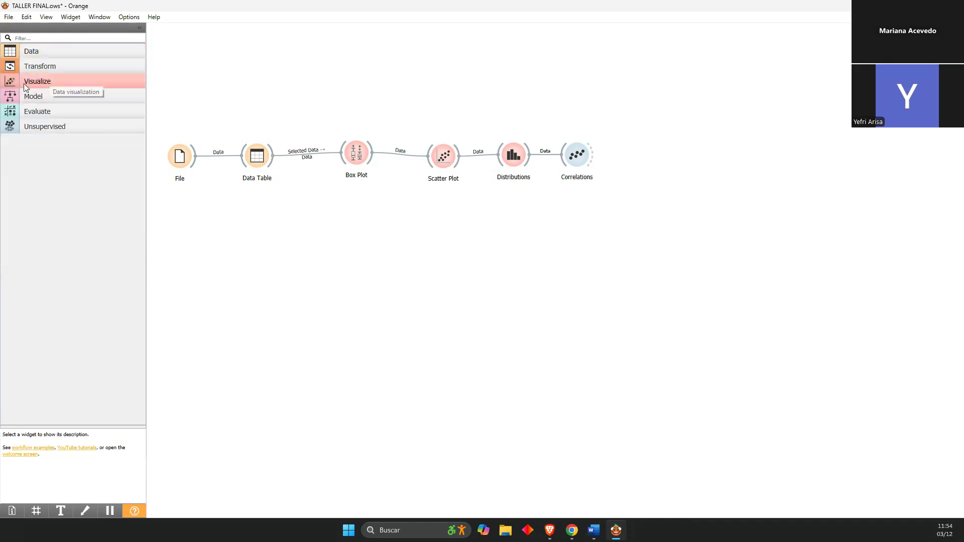
click(47, 85)
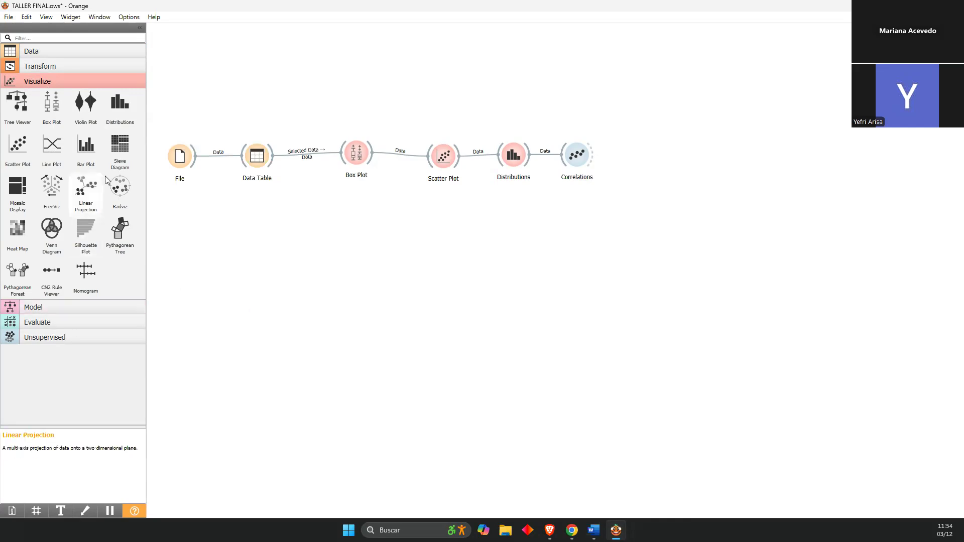
click(87, 84)
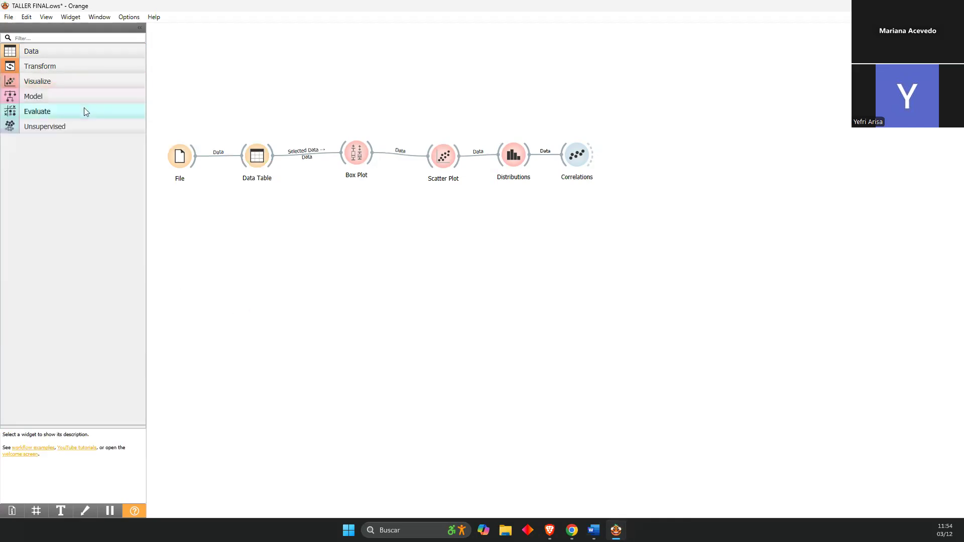
click(80, 125)
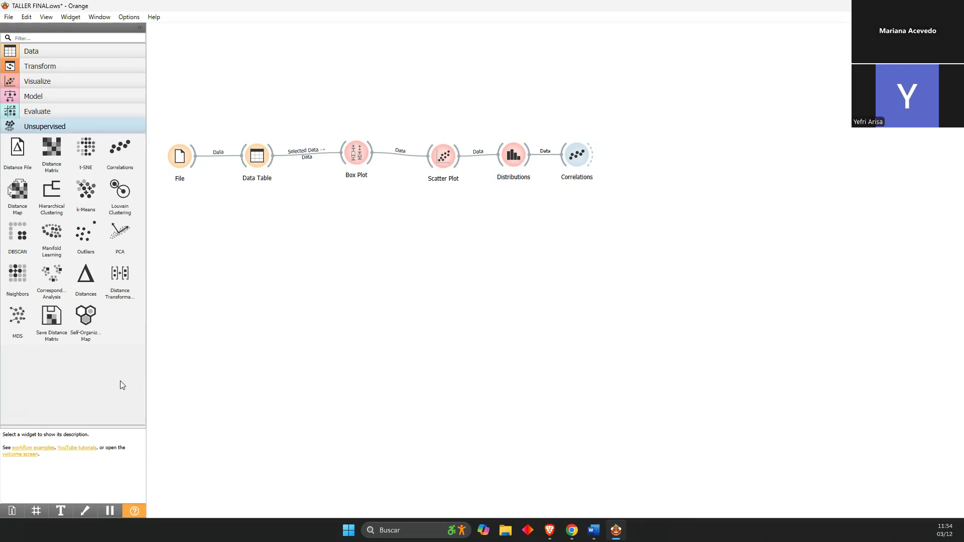
drag(120, 148, 50, 160)
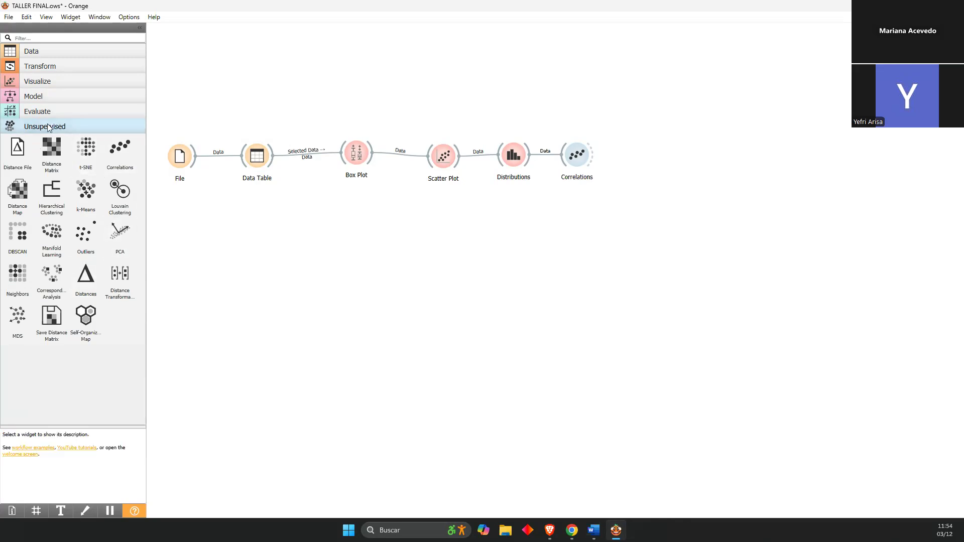
click(48, 127)
click(51, 128)
click(50, 128)
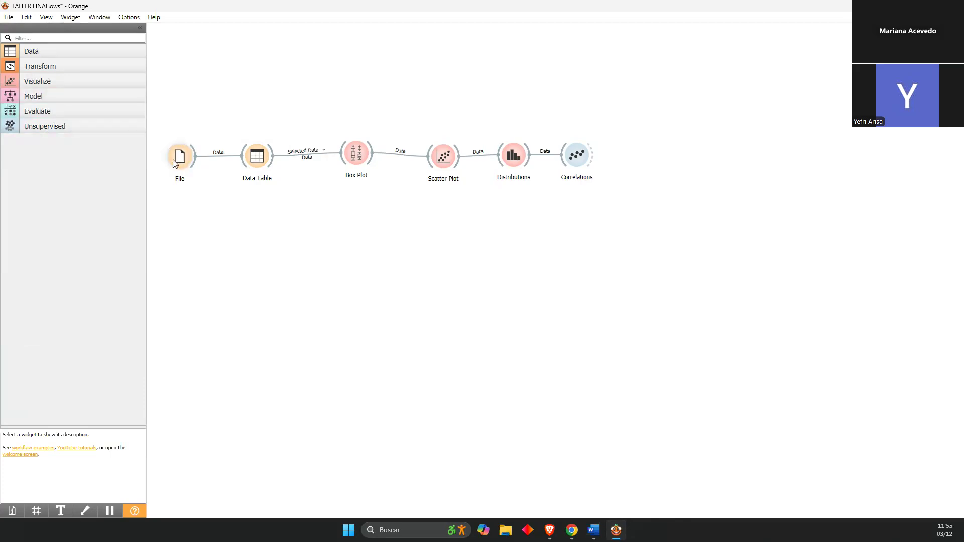
- Point out the File and Data Table widgets, and view the diabetes records in the Data Table
drag(228, 224, 168, 163)
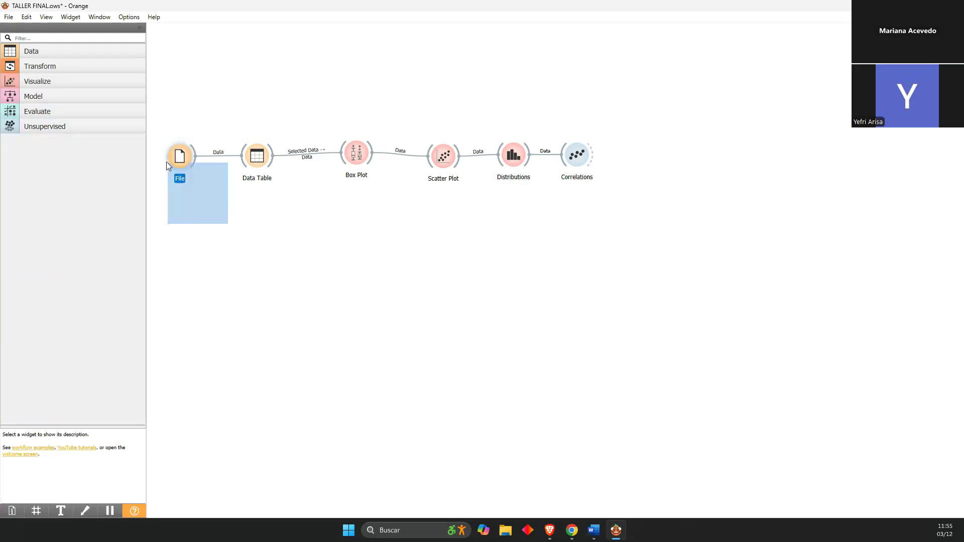
drag(160, 122, 263, 218)
click(243, 246)
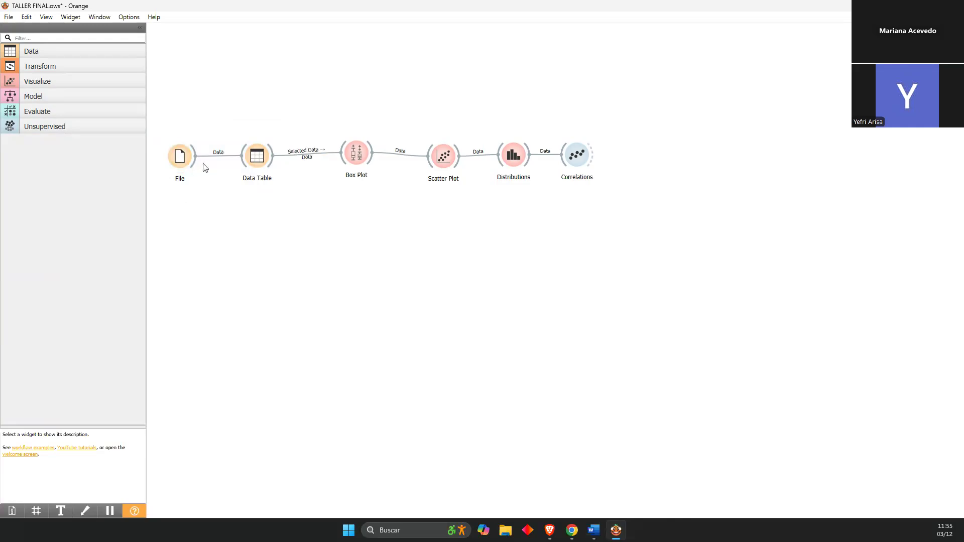
double_click(254, 160)
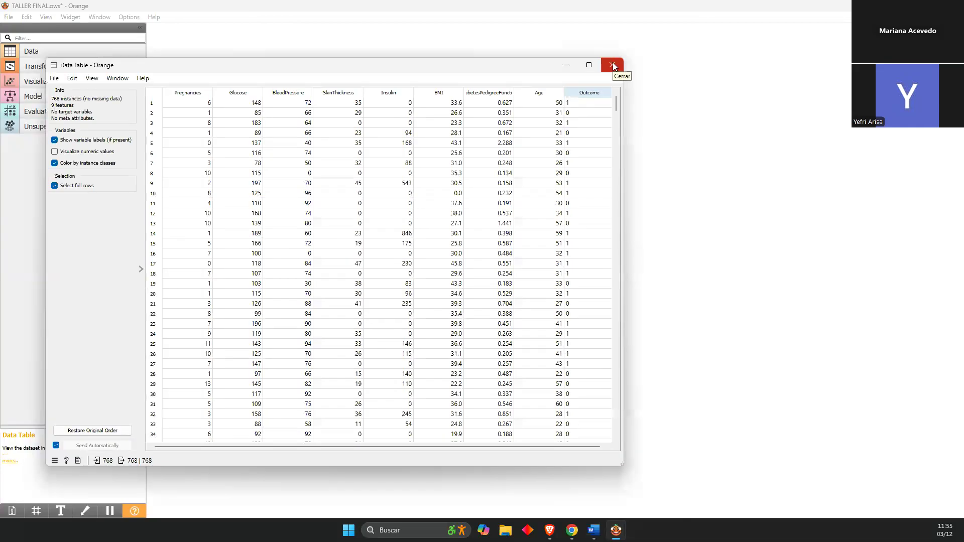
click(613, 65)
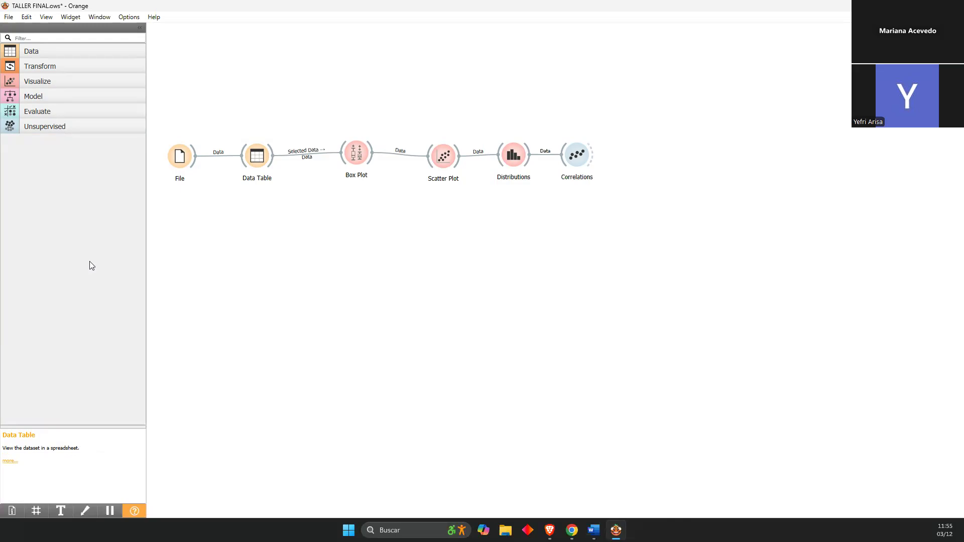
- View the Box Plot of Glucose grouped by Outcome and close it
double_click(354, 159)
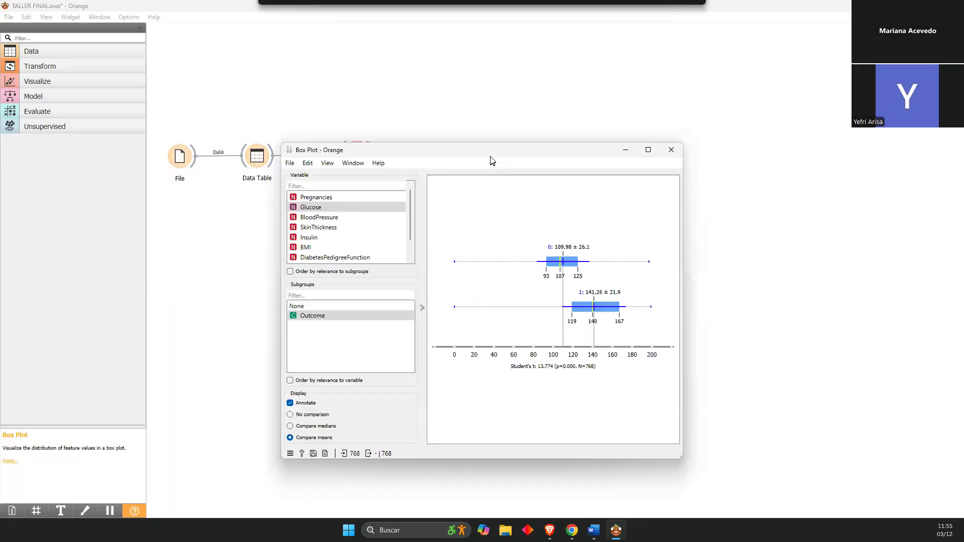
click(671, 147)
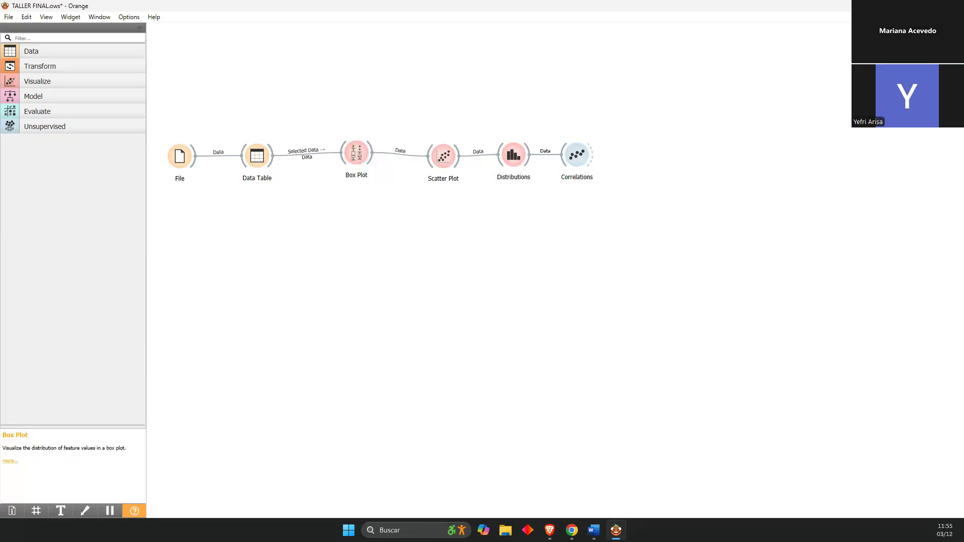
key(alt+Tab)
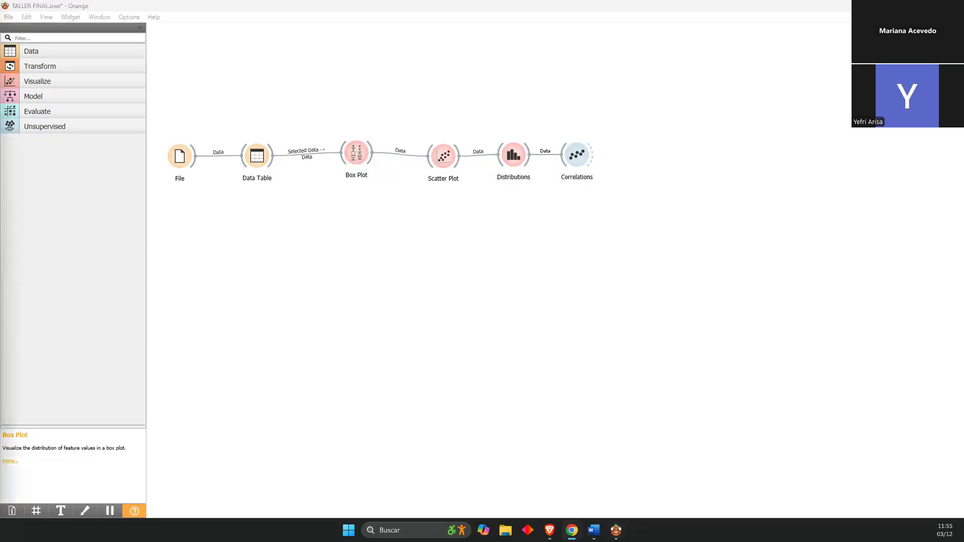
- View the Distributions histogram of BMI split by Outcome and close it
click(506, 161)
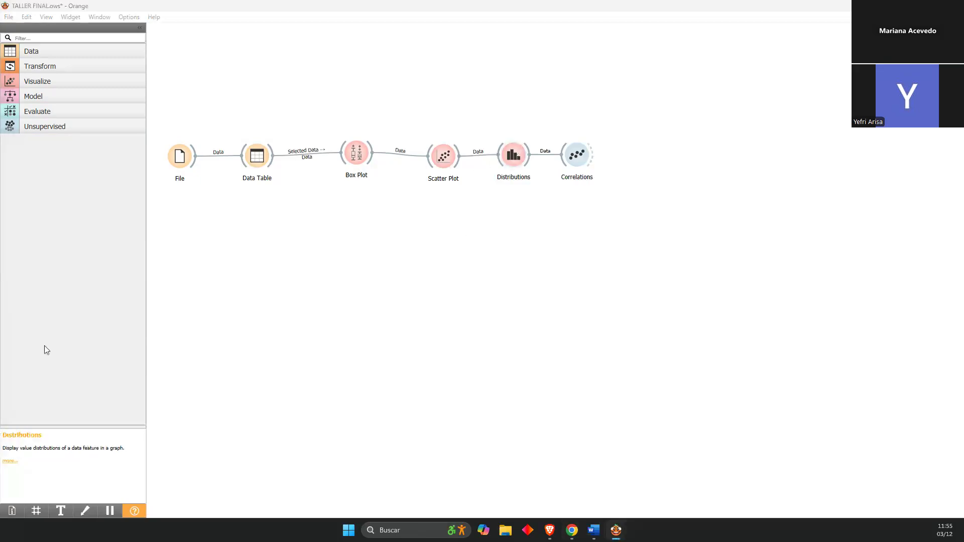
drag(60, 146, 512, 106)
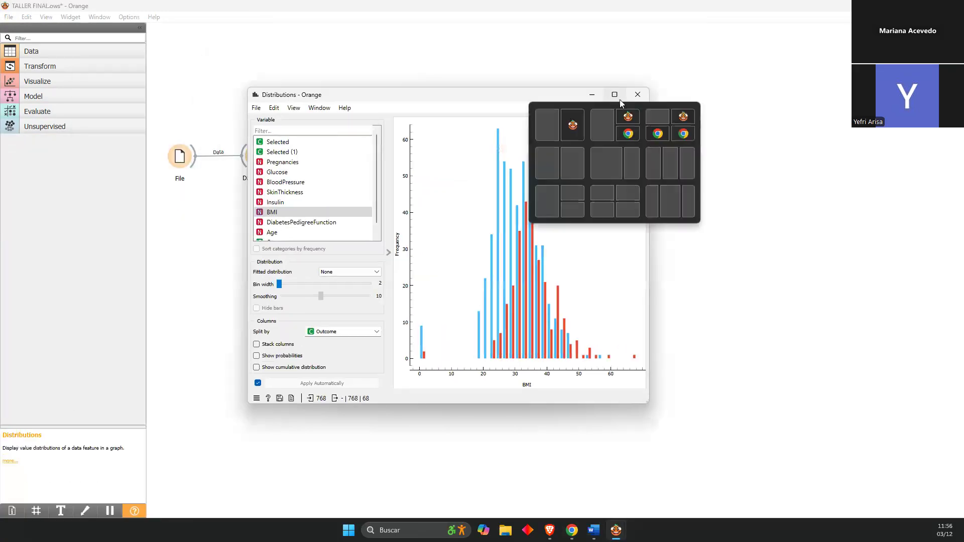
click(637, 96)
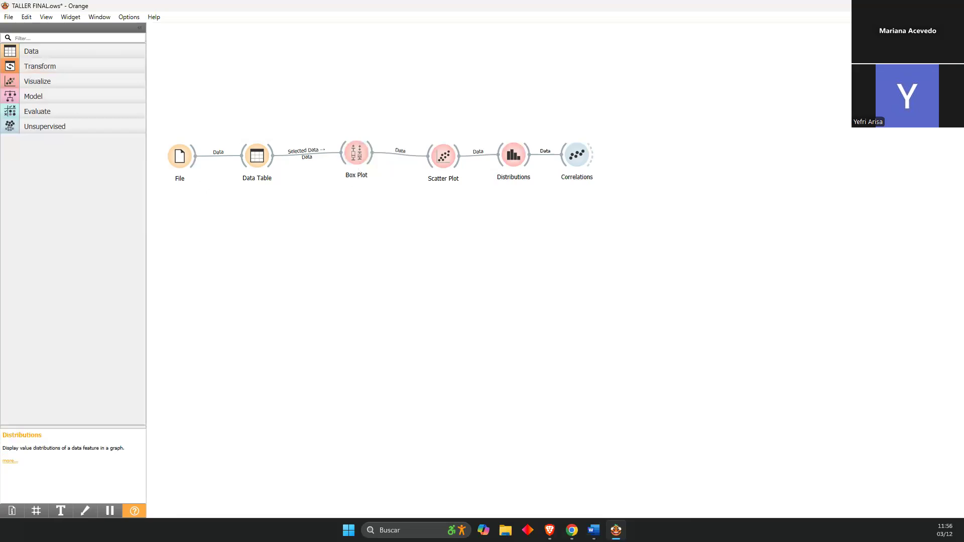
- Examine the Pearson correlations of Glucose with the other variables in the Correlations widget
click(569, 153)
double_click(569, 154)
drag(108, 120, 458, 108)
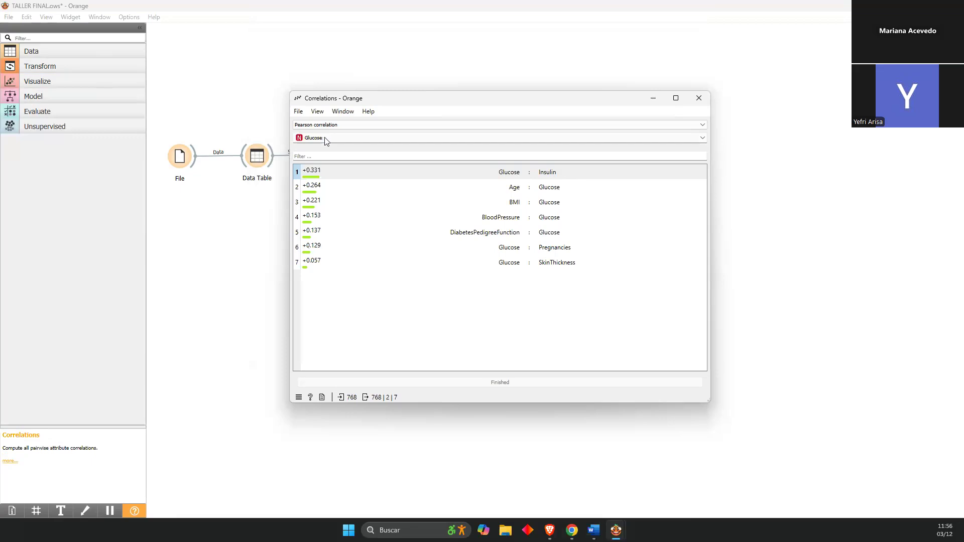
click(699, 99)
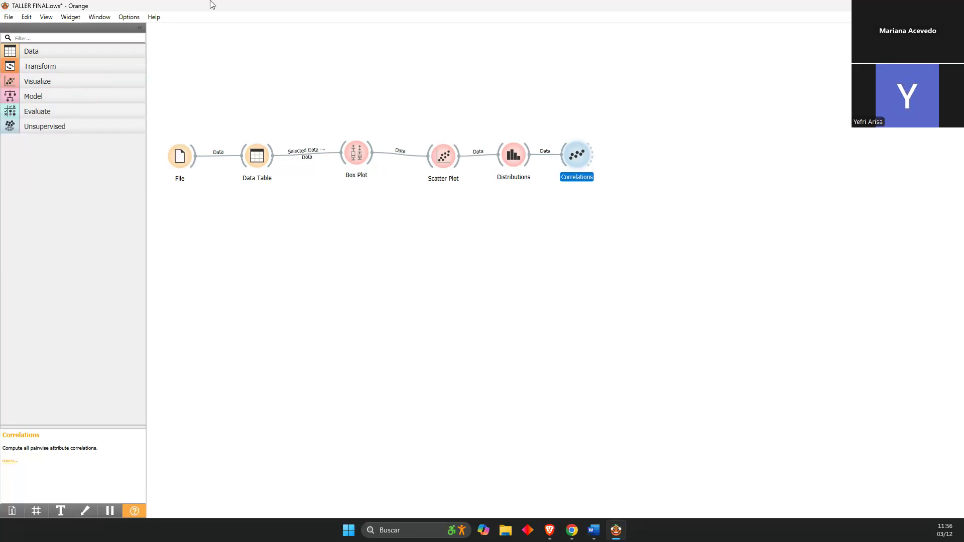
- Review the column types and roles in the File widget, and examine the patient records in the Data Table
double_click(181, 157)
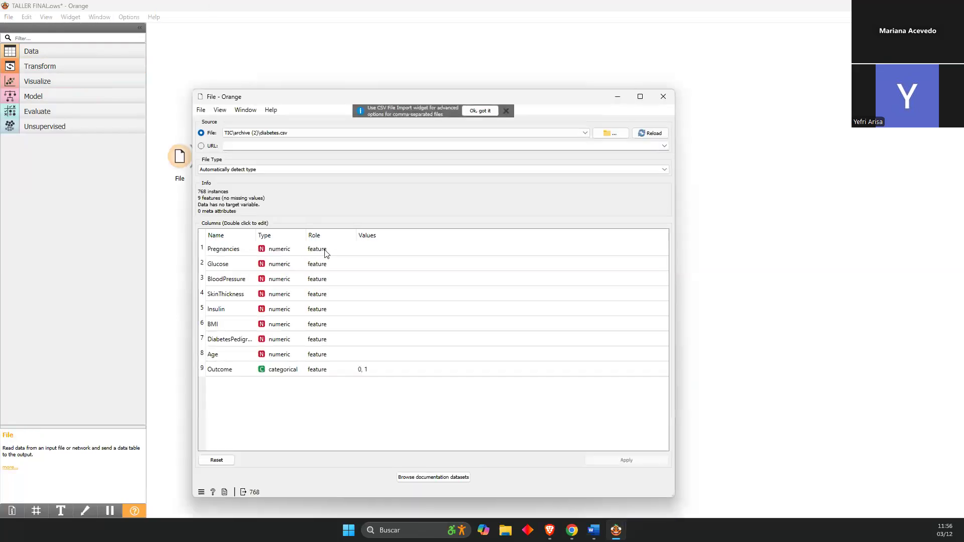
click(664, 96)
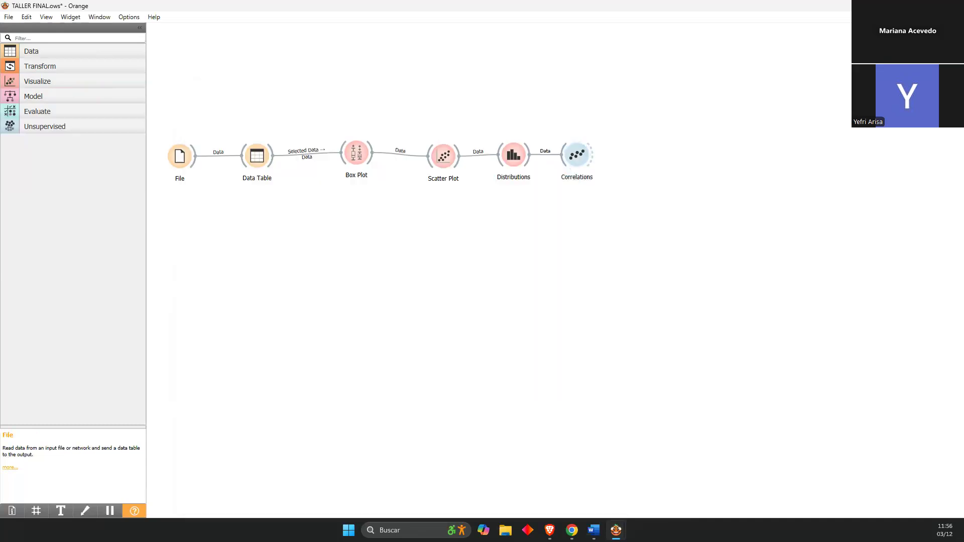
click(257, 160)
double_click(257, 159)
drag(385, 66, 570, 59)
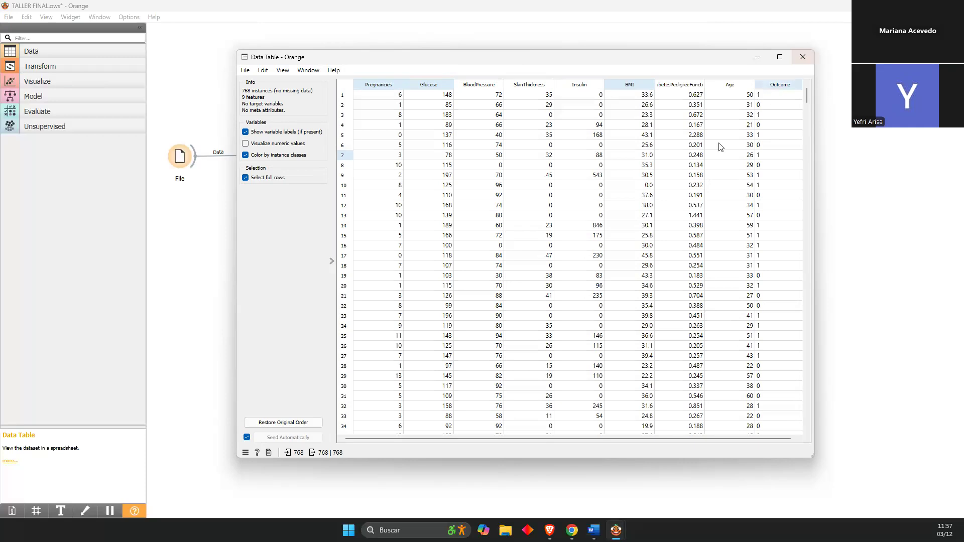
click(808, 58)
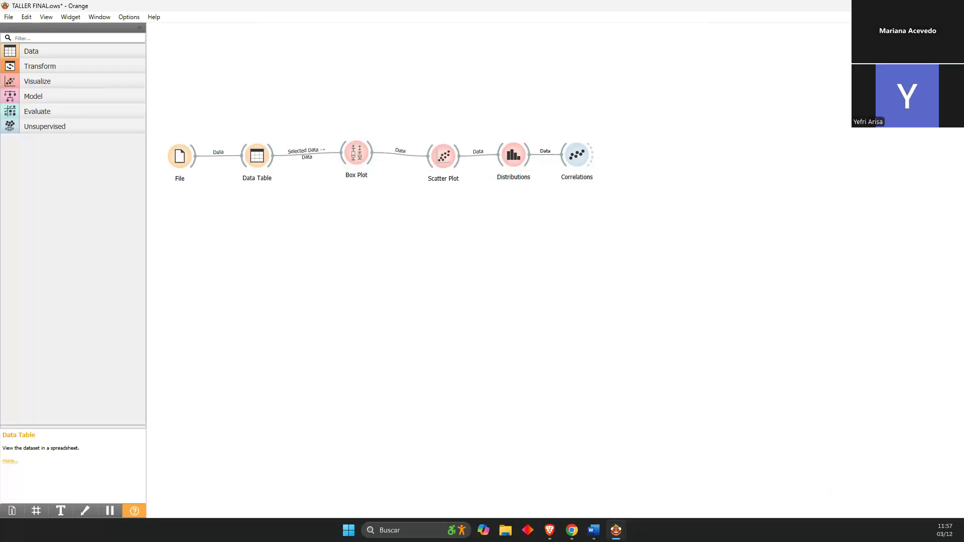
- Reopen the Box Plot below the workflow, and compare the Glucose means and quartiles of the two Outcome groups
double_click(356, 153)
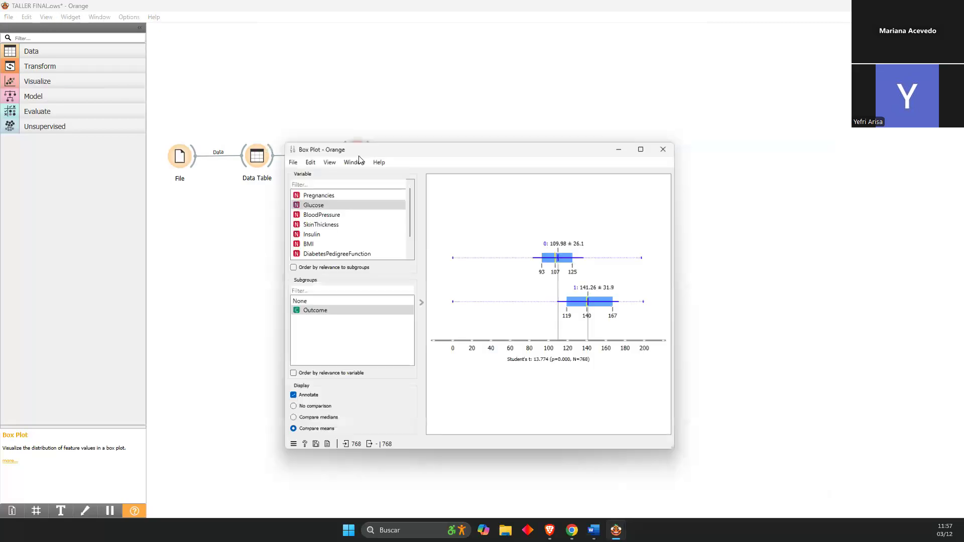
drag(498, 150, 554, 189)
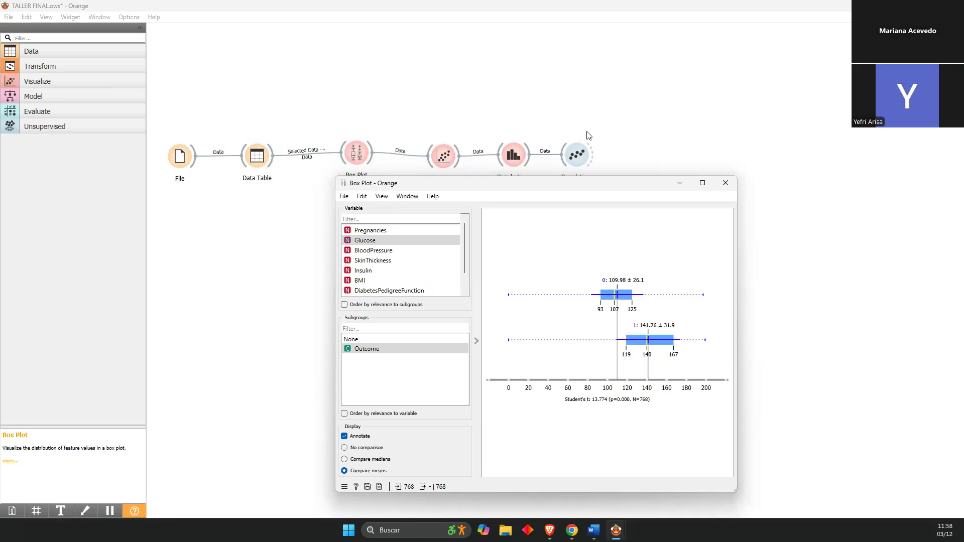
click(726, 183)
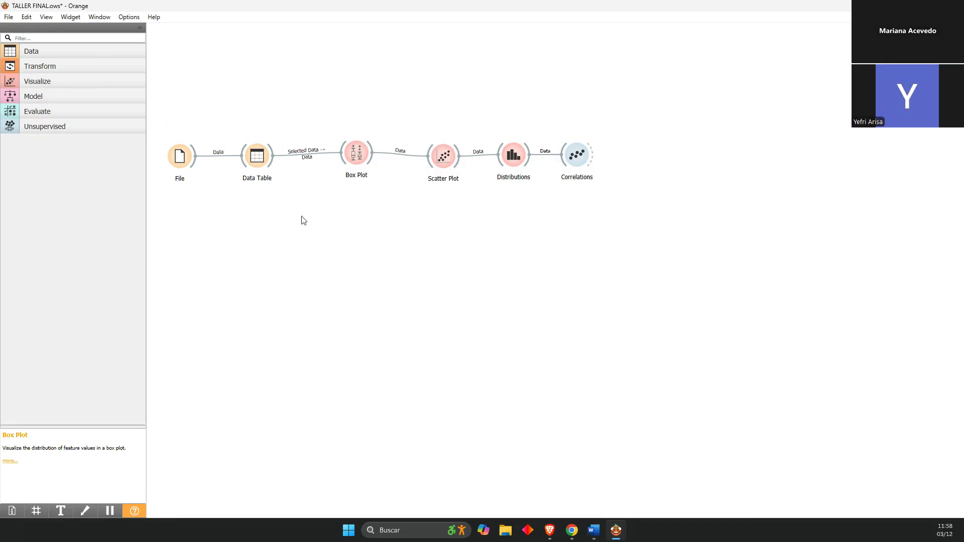
- Examine the Scatter Plot of Glucose against BMI coloured by Glucose, and close its window
double_click(438, 159)
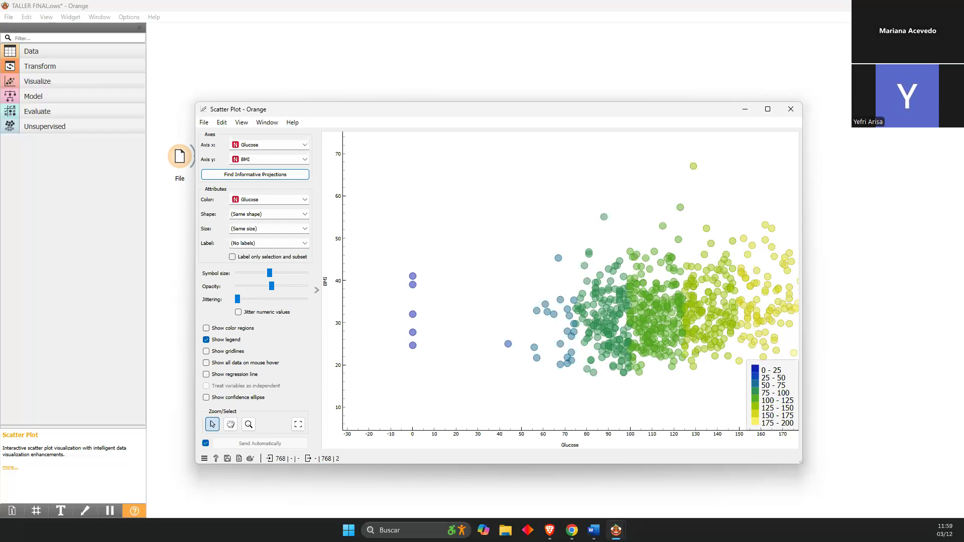
click(796, 110)
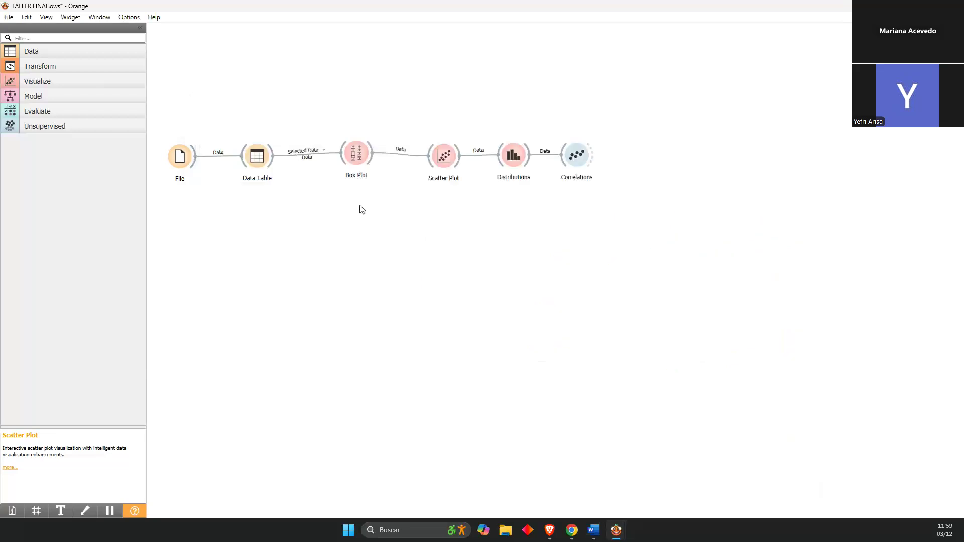
click(361, 155)
double_click(451, 165)
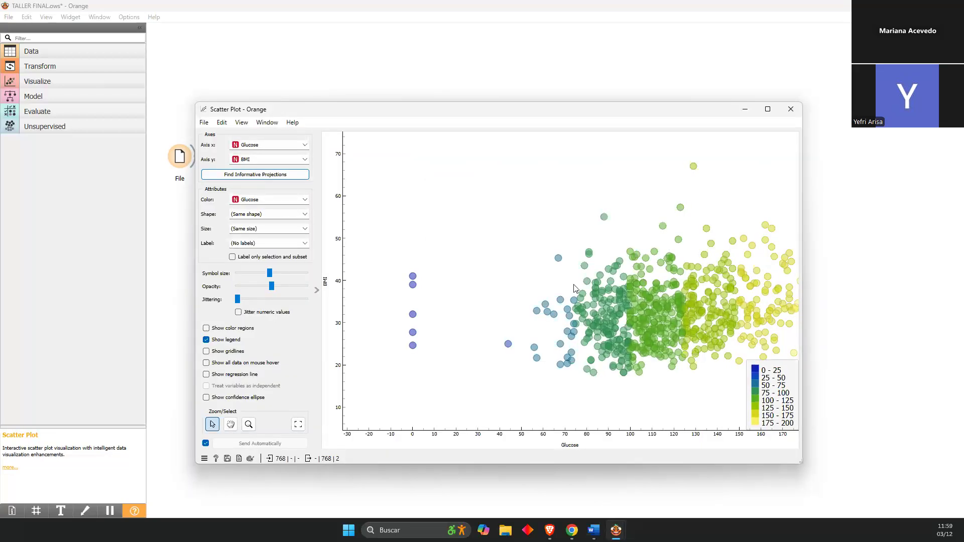
mouse_move(593, 306)
mouse_move(674, 321)
click(800, 107)
- Review the Distributions histogram of BMI by Outcome, and reopen the Correlations widget to compare Glucose with the other variables
double_click(515, 156)
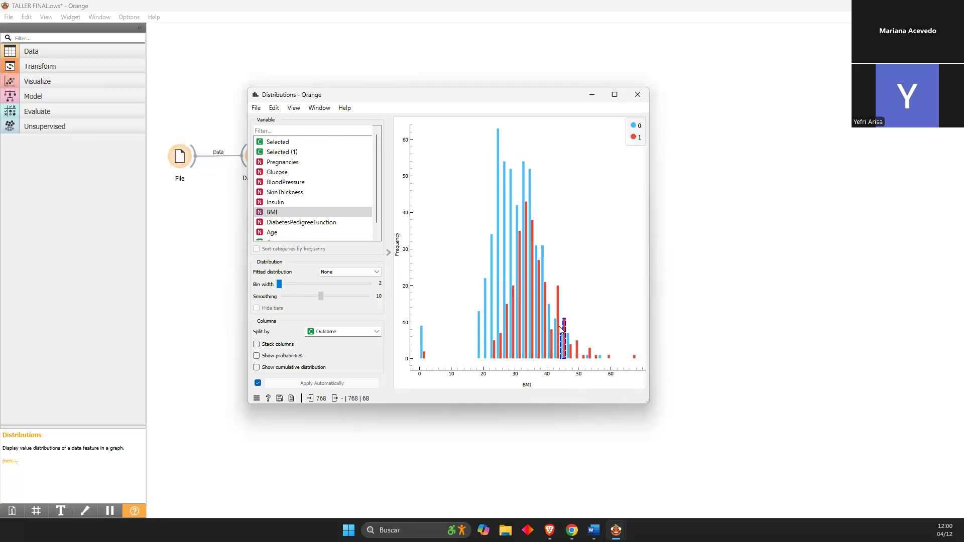
mouse_move(518, 278)
click(638, 94)
double_click(574, 155)
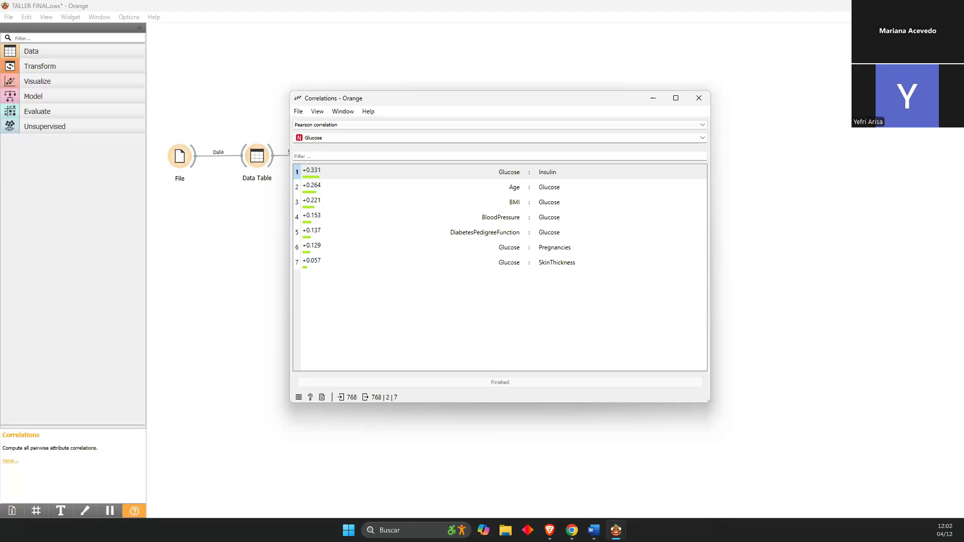
- Switch to the Canva presentation in the browser, page through to the closing slide and return to the Correlations slide
key(alt+Tab)
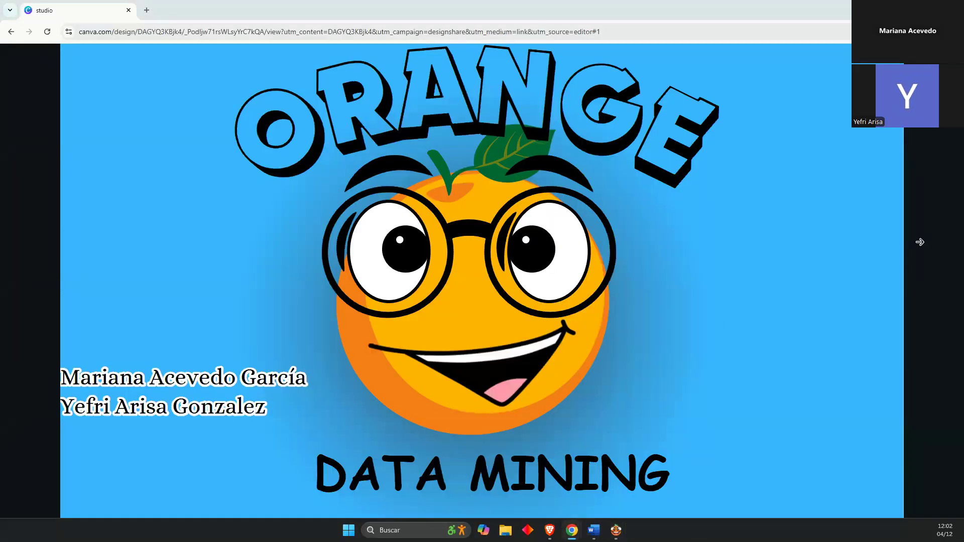
click(920, 243)
click(910, 242)
click(910, 241)
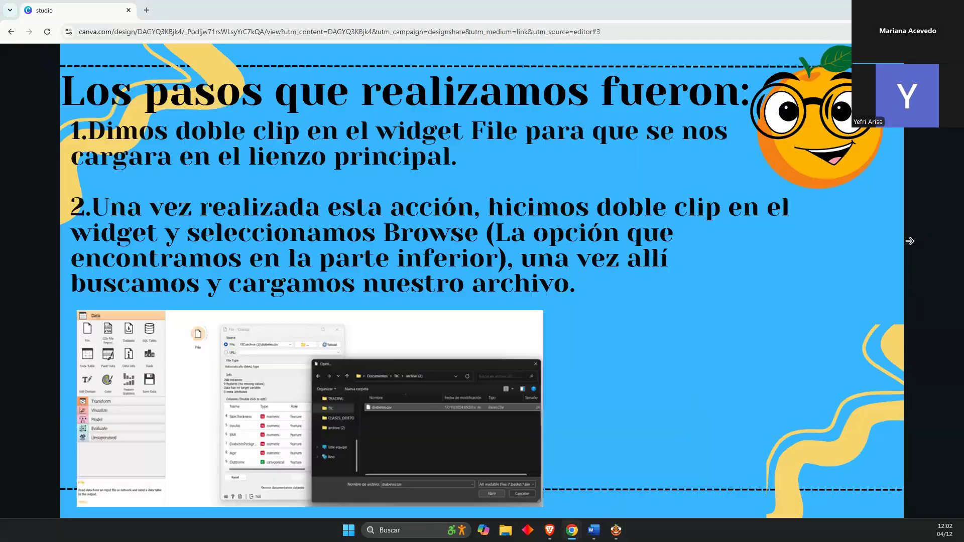
click(910, 241)
click(910, 241)
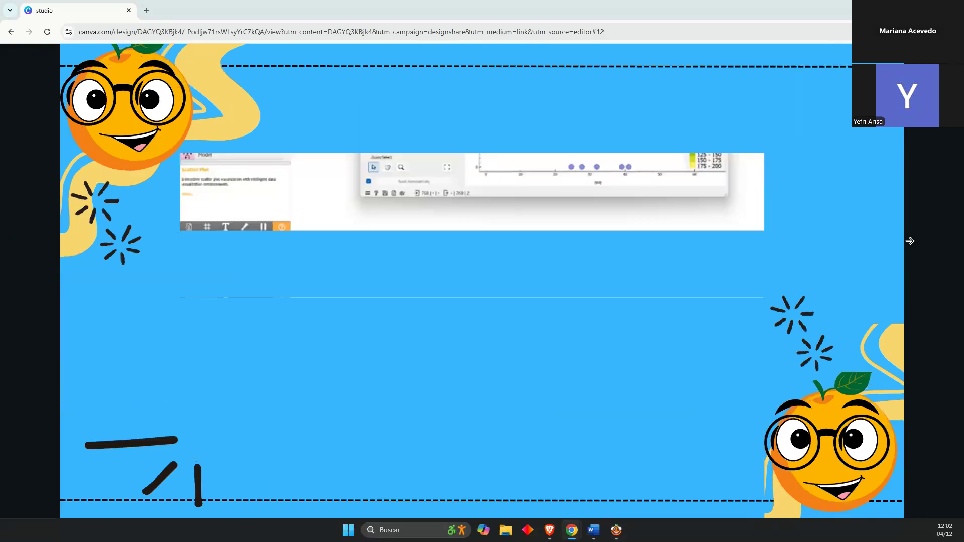
click(910, 241)
click(910, 241)
click(910, 241)
click(910, 242)
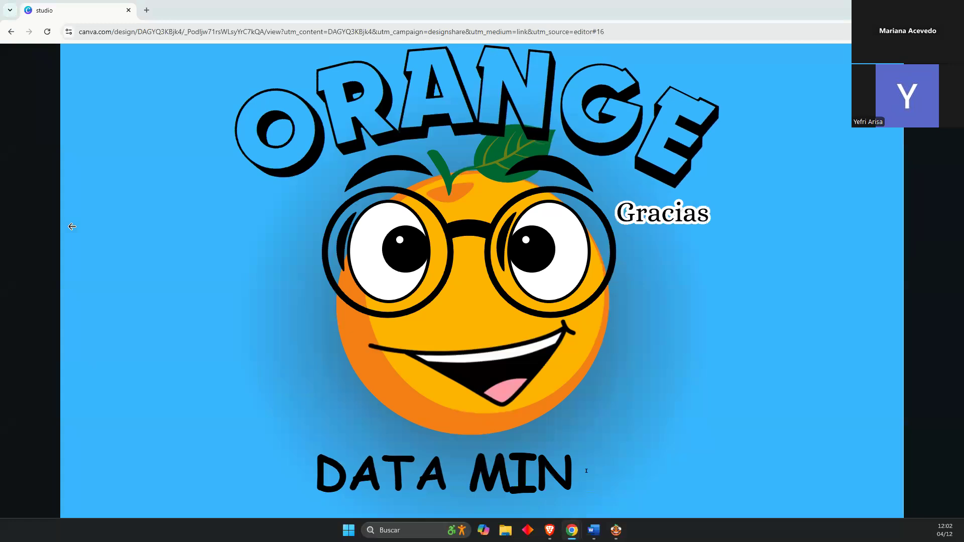
click(72, 227)
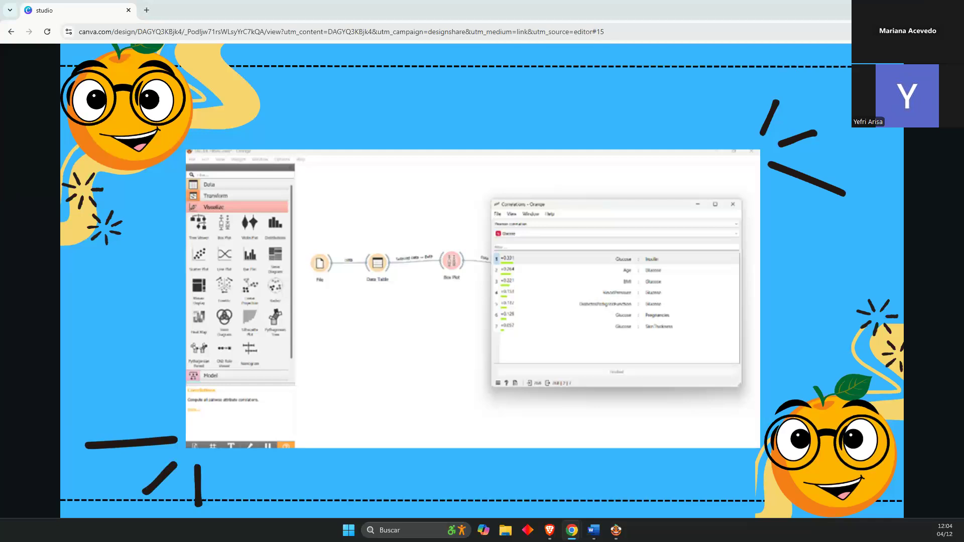
- Switch to the TALLER FINAL workflow in Orange to view the complete widget chain, and return to the browser presentation
mouse_move(615, 538)
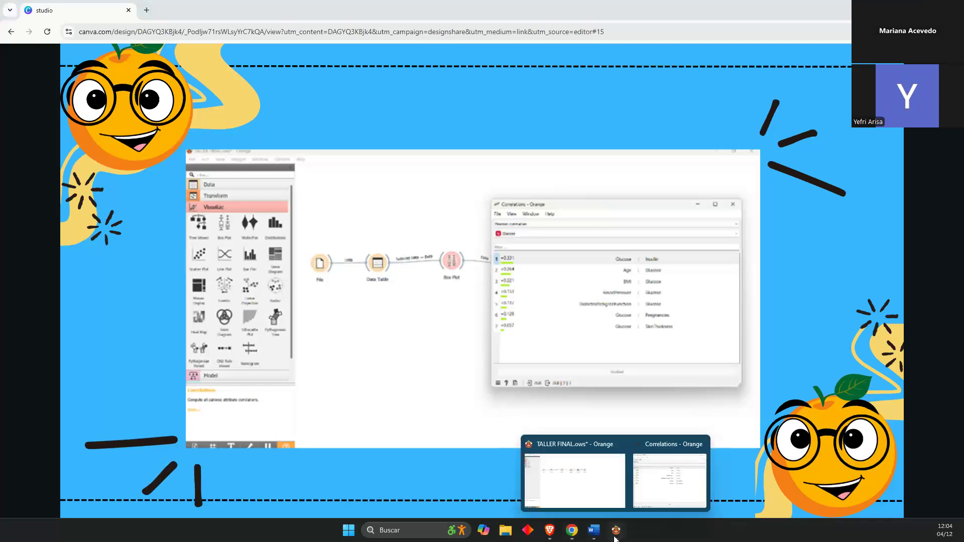
click(596, 480)
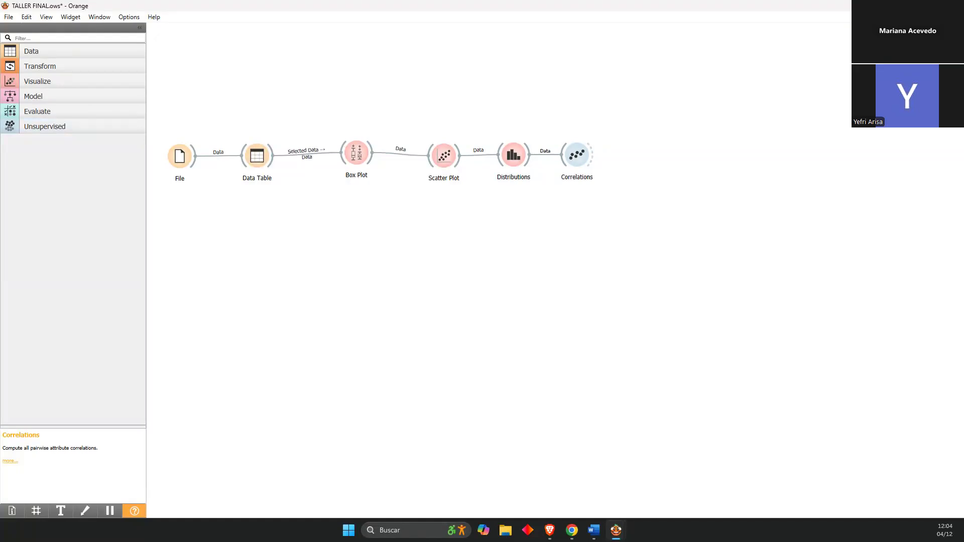
key(alt+Tab)
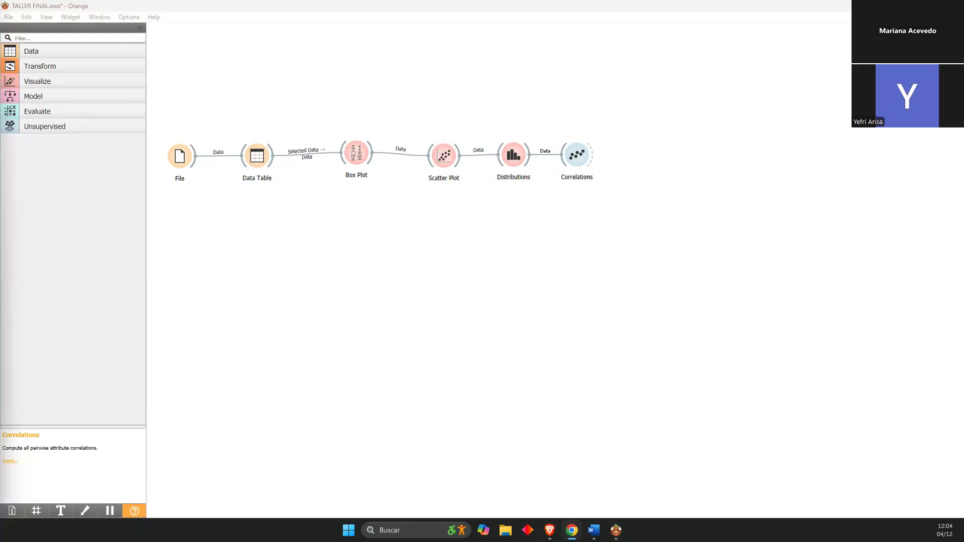